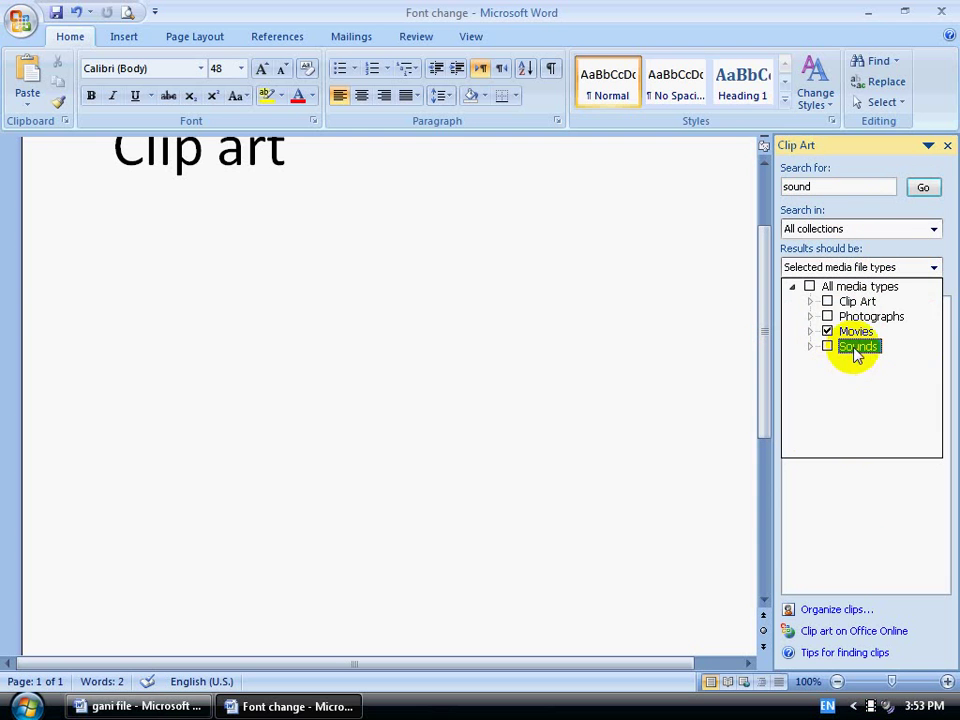
# Include Sounds alongside Movies in the clip media types and search all collections for "sound"
pyautogui.click(934, 266)
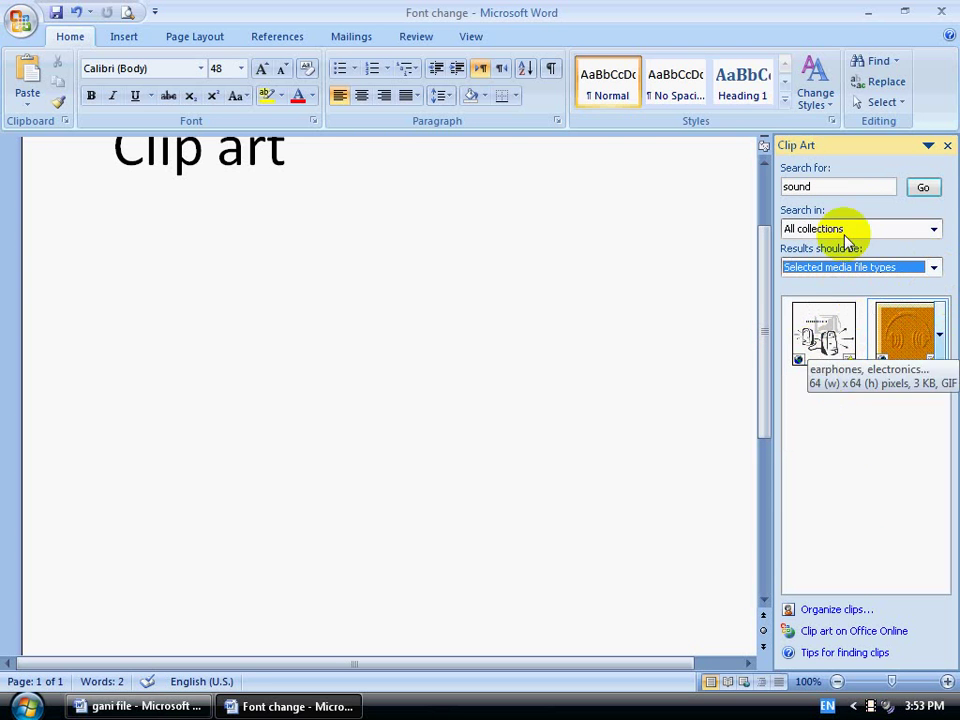
pyautogui.click(934, 268)
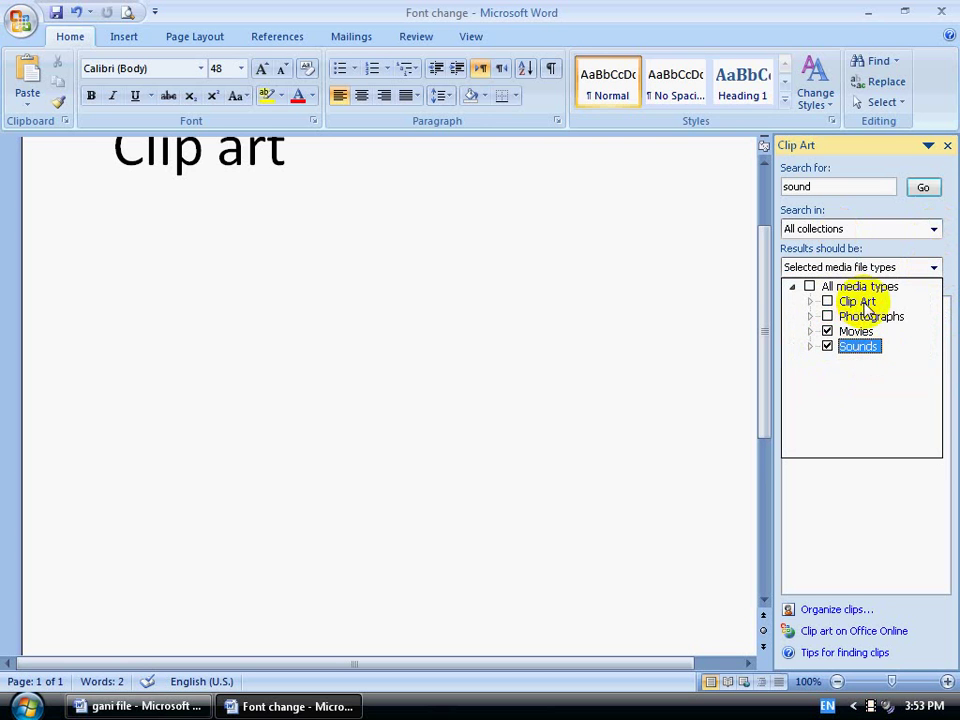
pyautogui.click(933, 229)
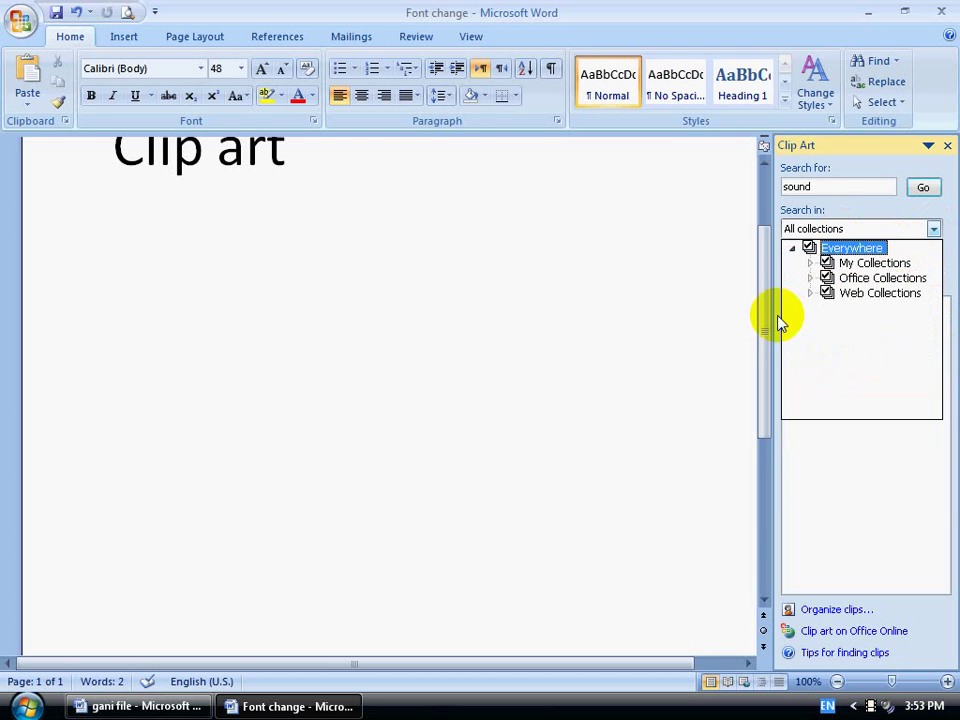
pyautogui.click(829, 190)
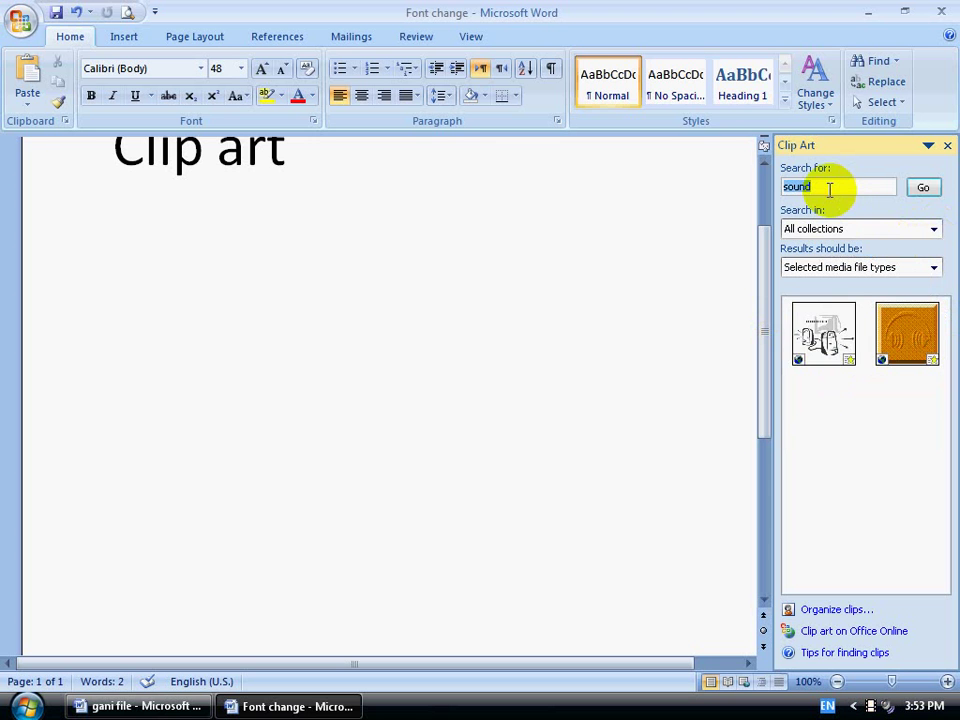
pyautogui.press('Return')
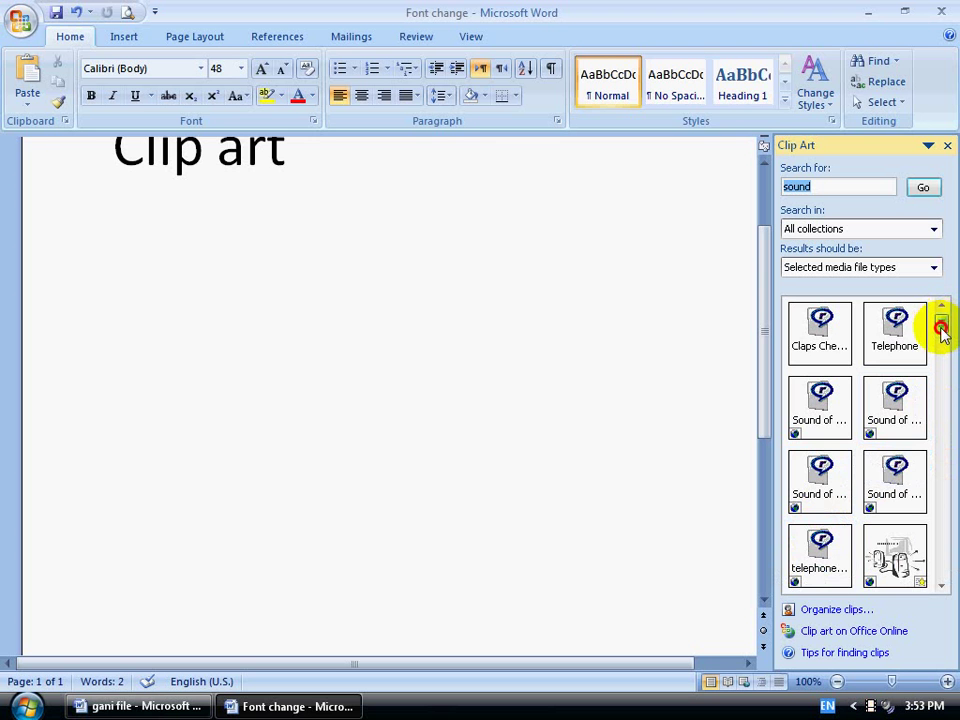
# Insert the Drum Roll sound clip from the search results below the "Clip art" heading
pyautogui.moveTo(941, 328); pyautogui.dragTo(943, 478)
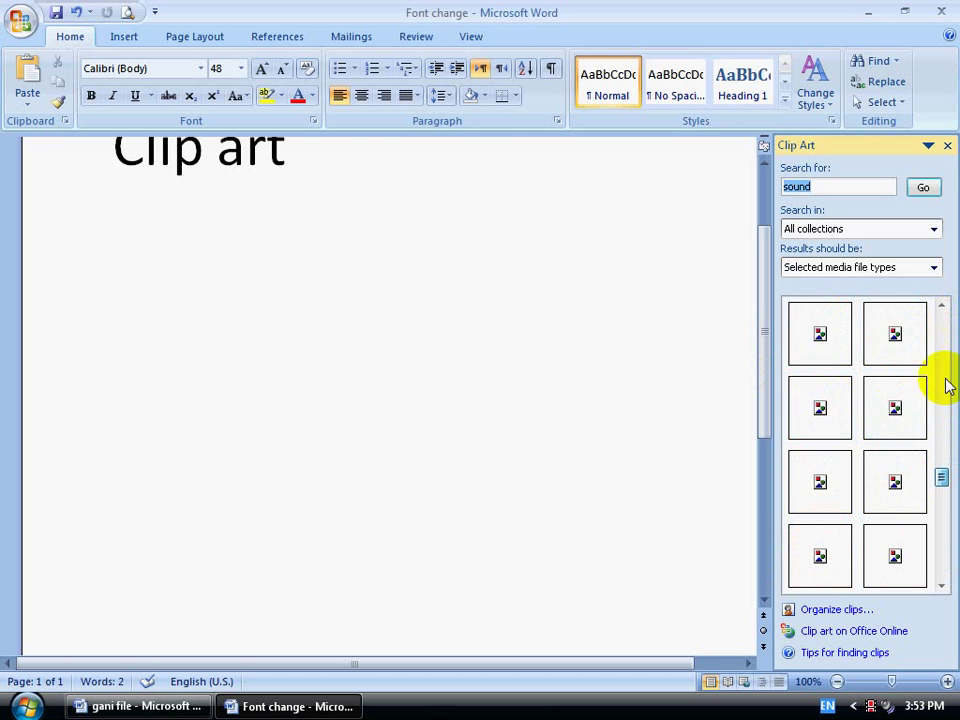
pyautogui.click(797, 437)
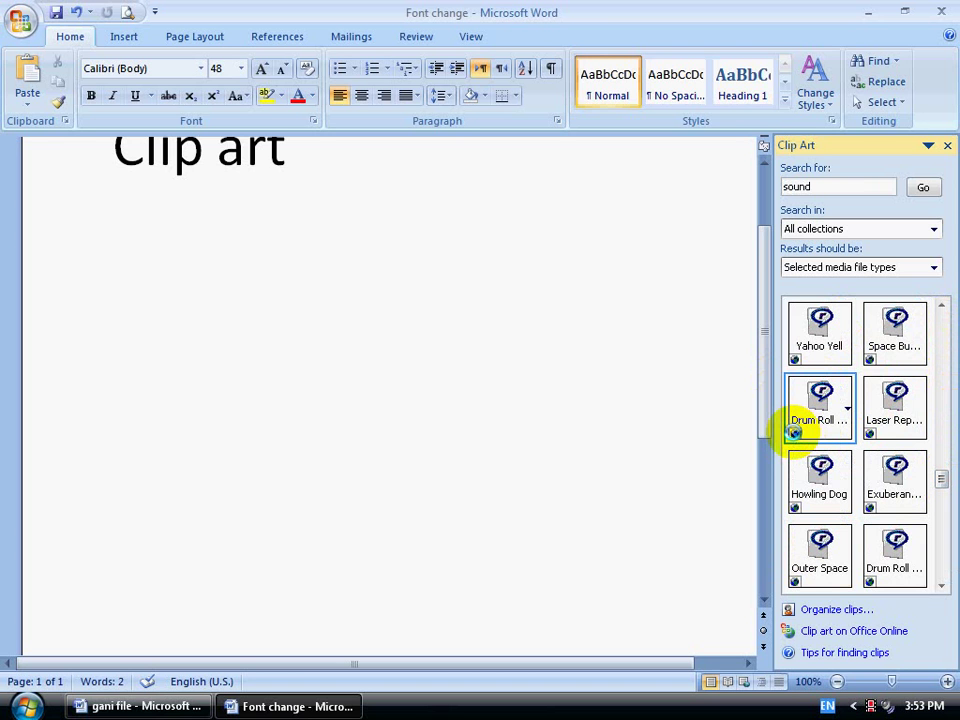
pyautogui.click(795, 422)
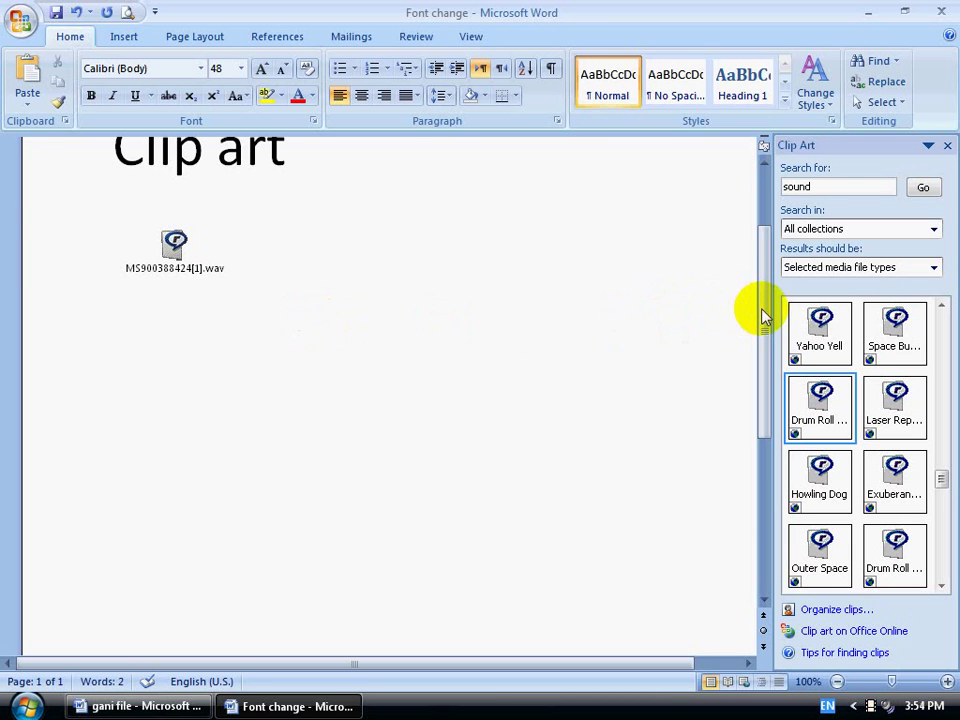
pyautogui.moveTo(763, 313)
pyautogui.mouseDown()
pyautogui.moveTo(765, 243)
pyautogui.moveTo(764, 297)
pyautogui.mouseUp()
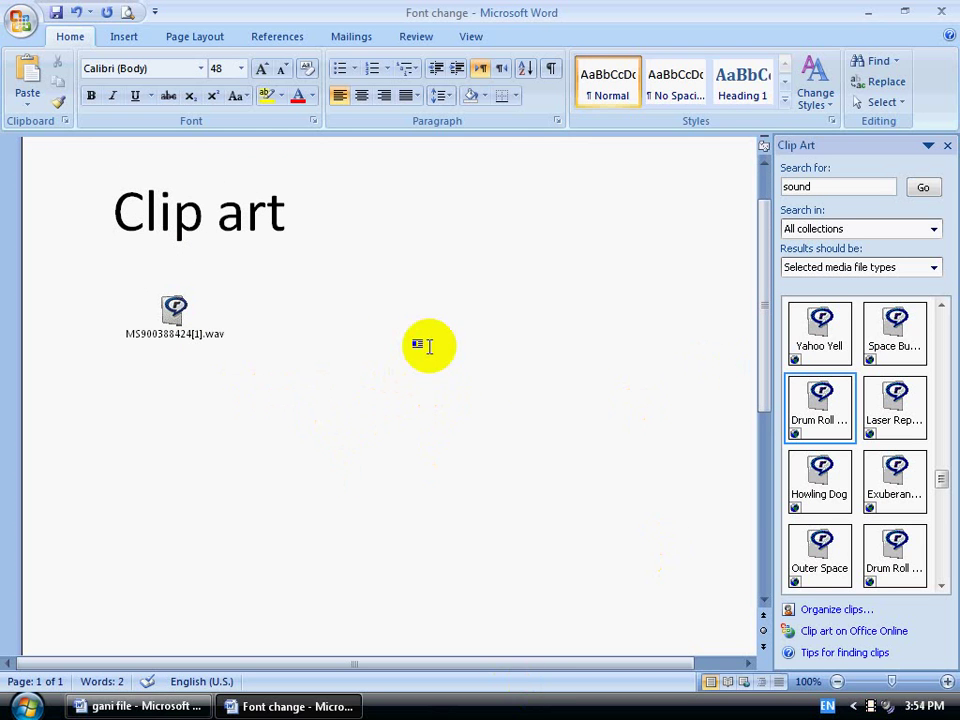
# Play the inserted .wav sound object in RealPlayer and close the player when it ends
pyautogui.click(176, 312)
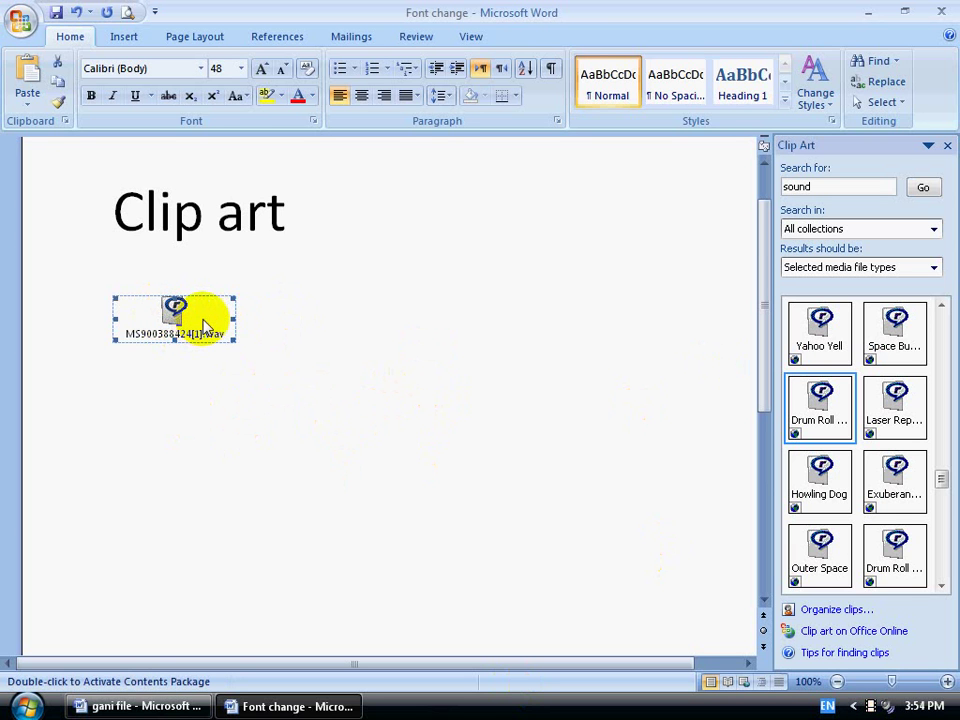
pyautogui.click(300, 356)
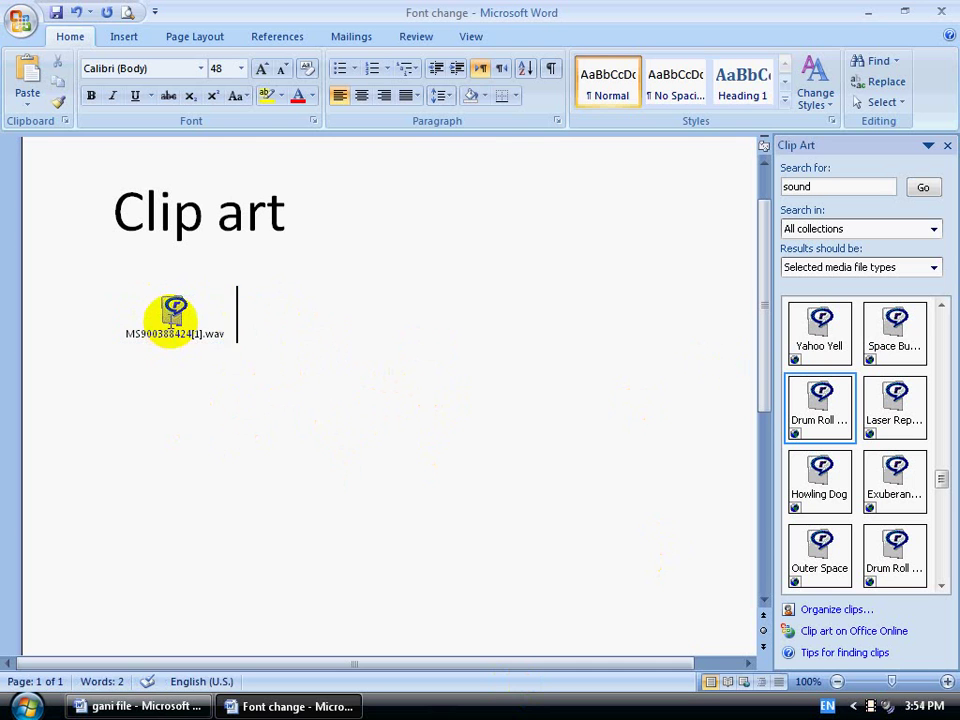
pyautogui.click(176, 316)
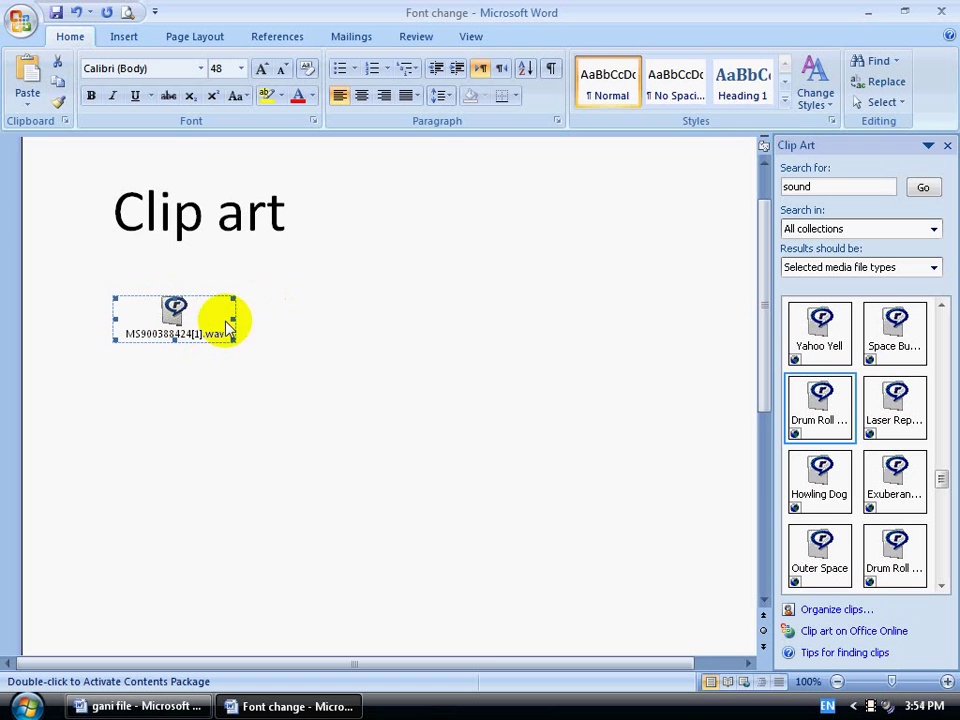
pyautogui.moveTo(231, 321); pyautogui.dragTo(255, 323)
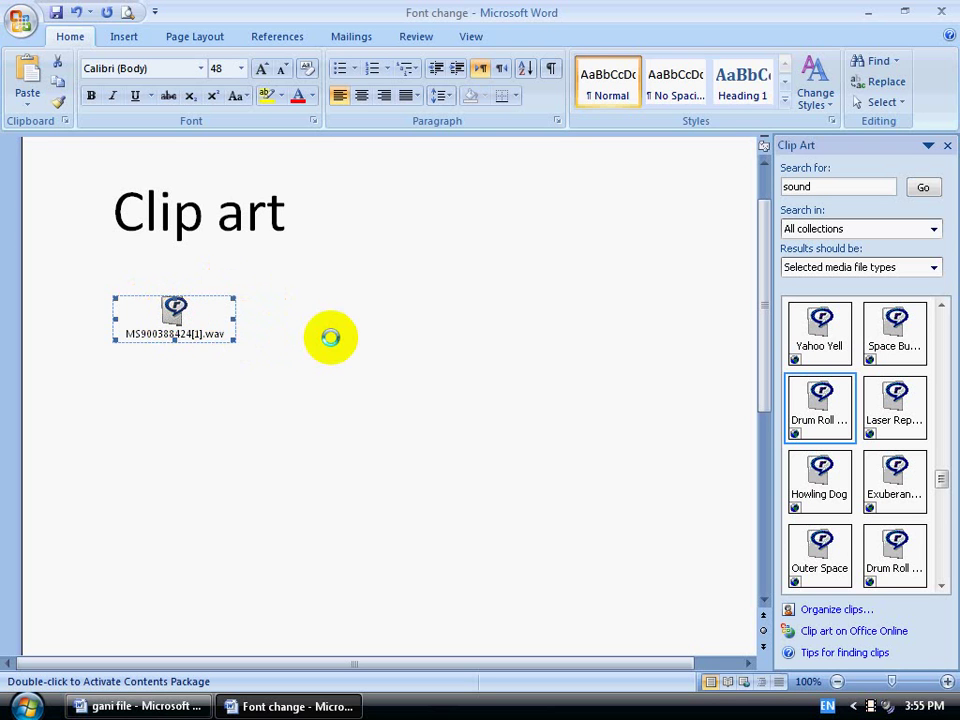
pyautogui.doubleClick(225, 325)
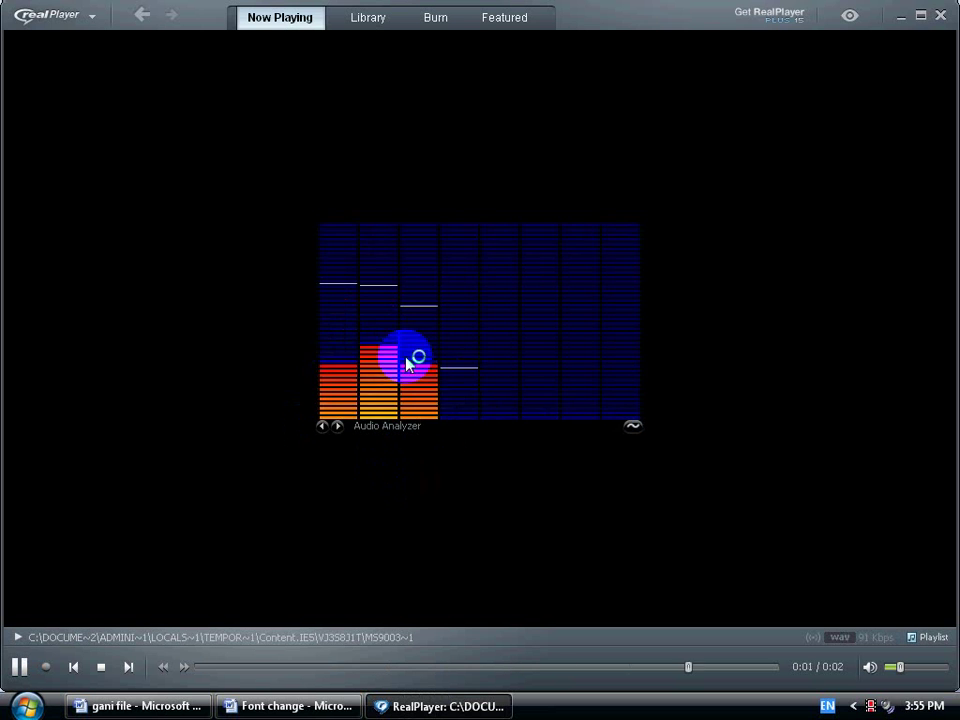
pyautogui.moveTo(482, 372)
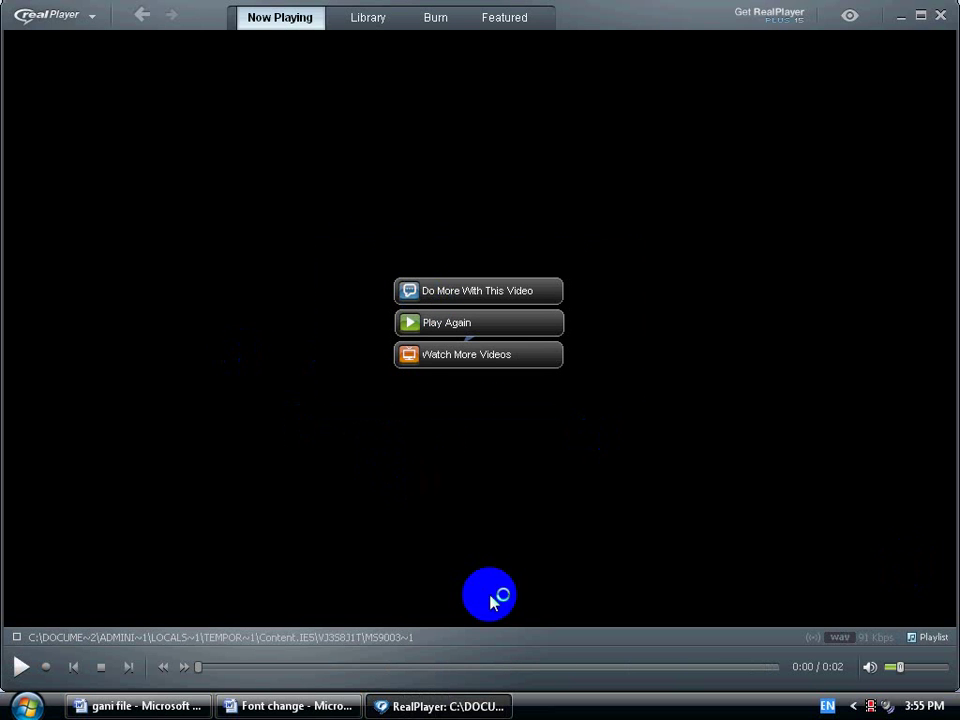
pyautogui.click(942, 16)
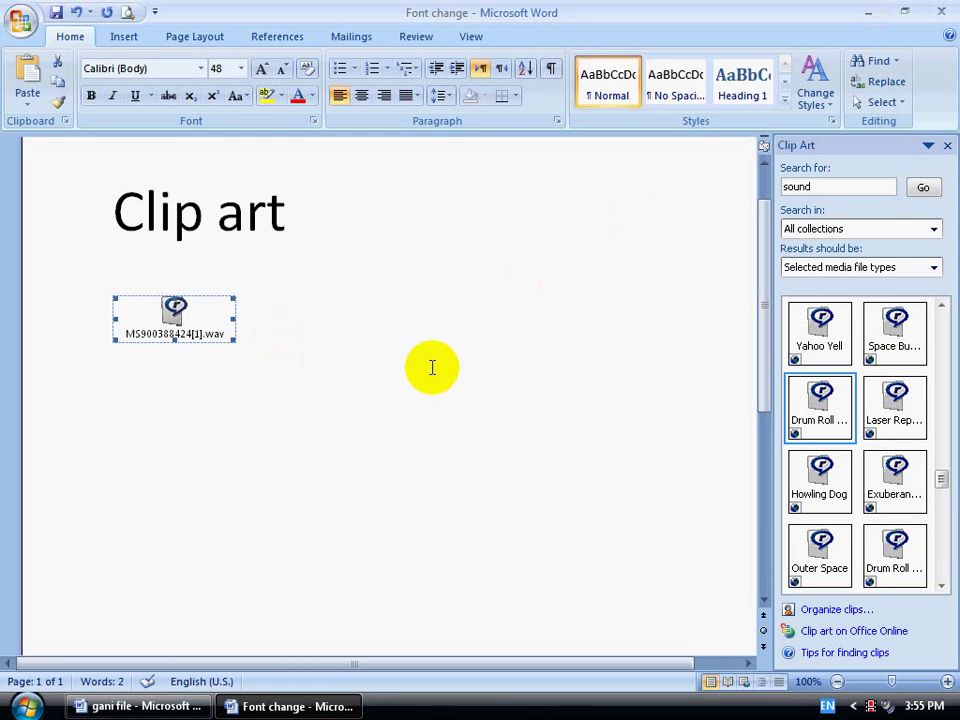
# Add Clip Art to the media types included in the results and search for "sound" again
pyautogui.moveTo(942, 480); pyautogui.dragTo(941, 531)
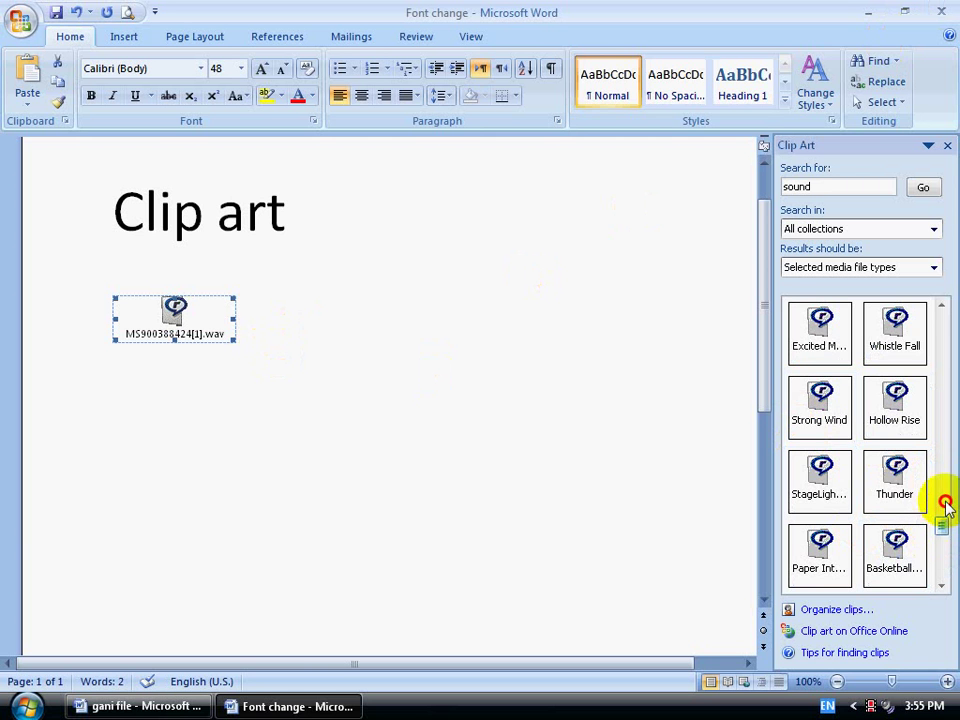
pyautogui.moveTo(943, 504); pyautogui.dragTo(900, 306)
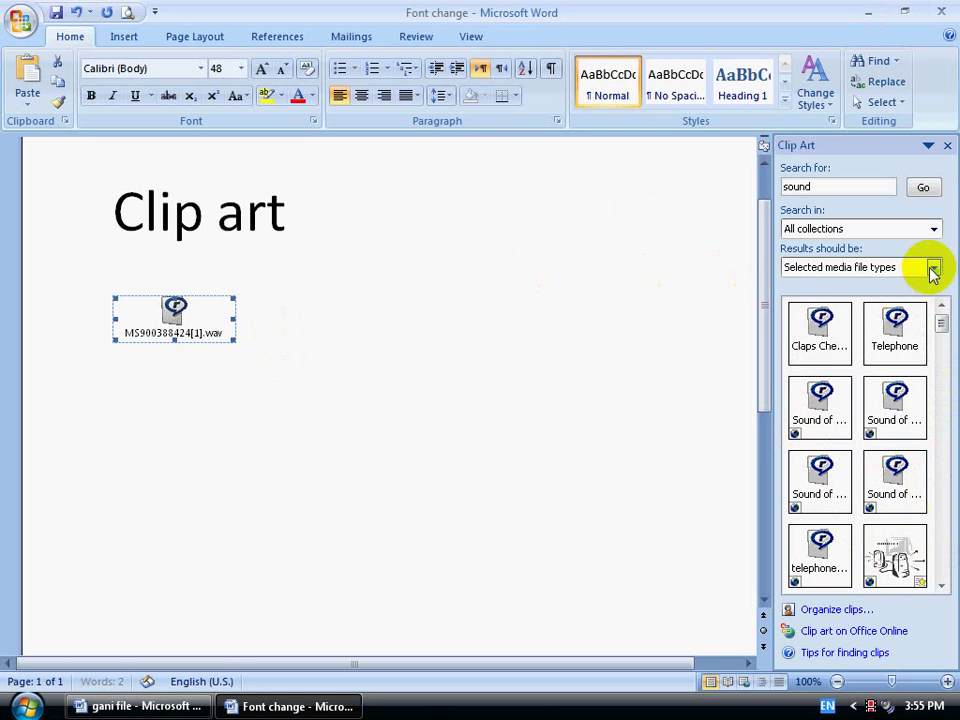
pyautogui.click(932, 268)
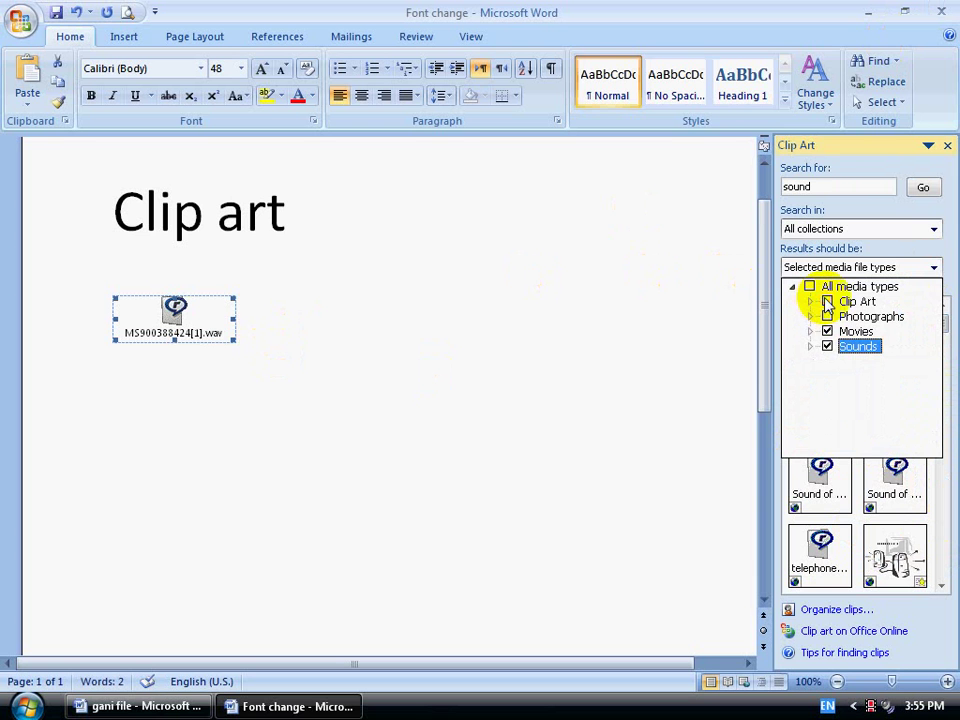
pyautogui.click(827, 301)
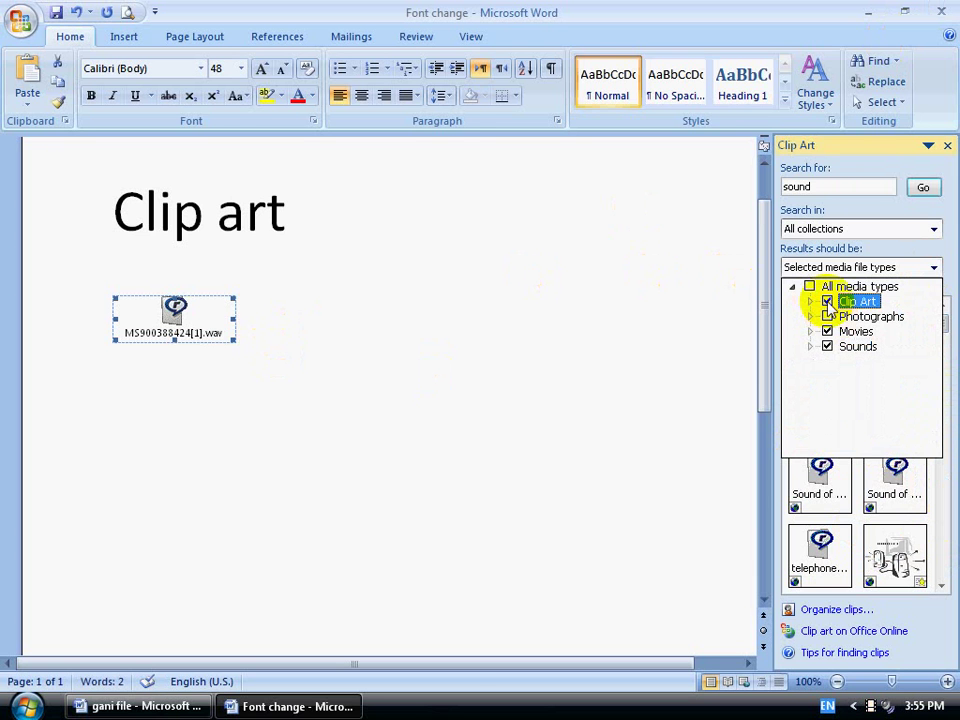
pyautogui.doubleClick(818, 187)
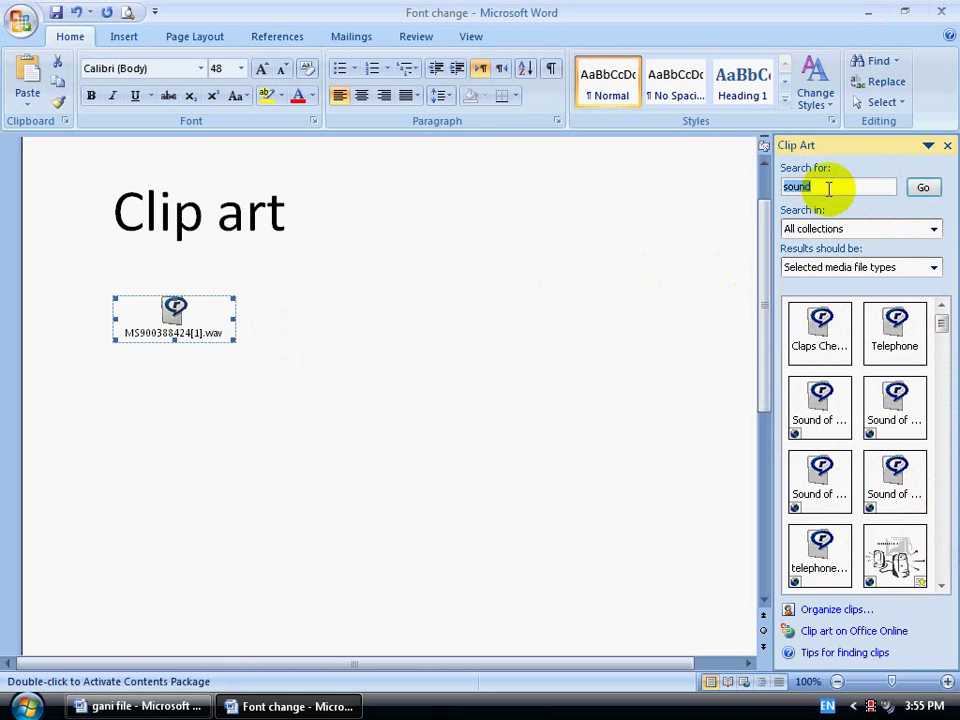
pyautogui.press('Return')
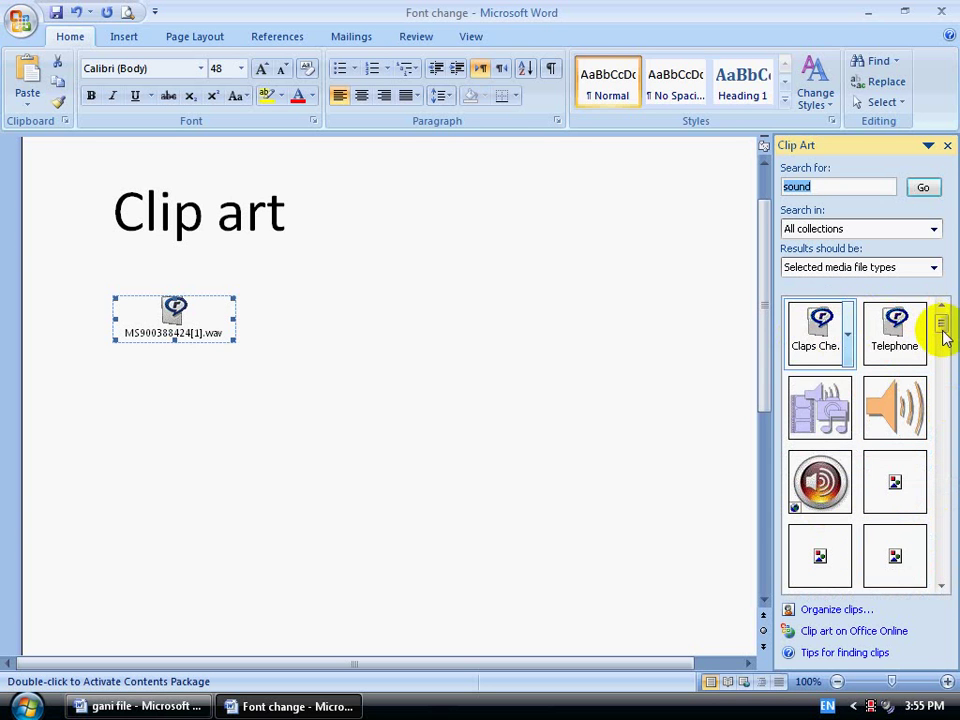
# Insert the yellow speaker clip in place of the selected sound object and shrink the picture slightly by its lower corner
pyautogui.moveTo(942, 325); pyautogui.dragTo(934, 386)
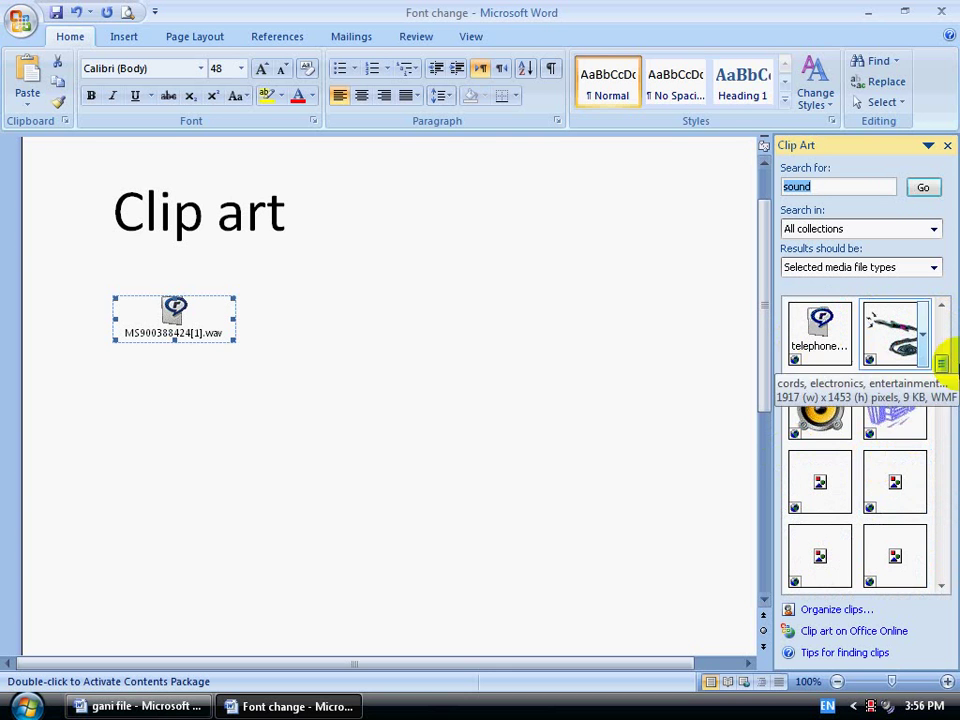
pyautogui.click(820, 412)
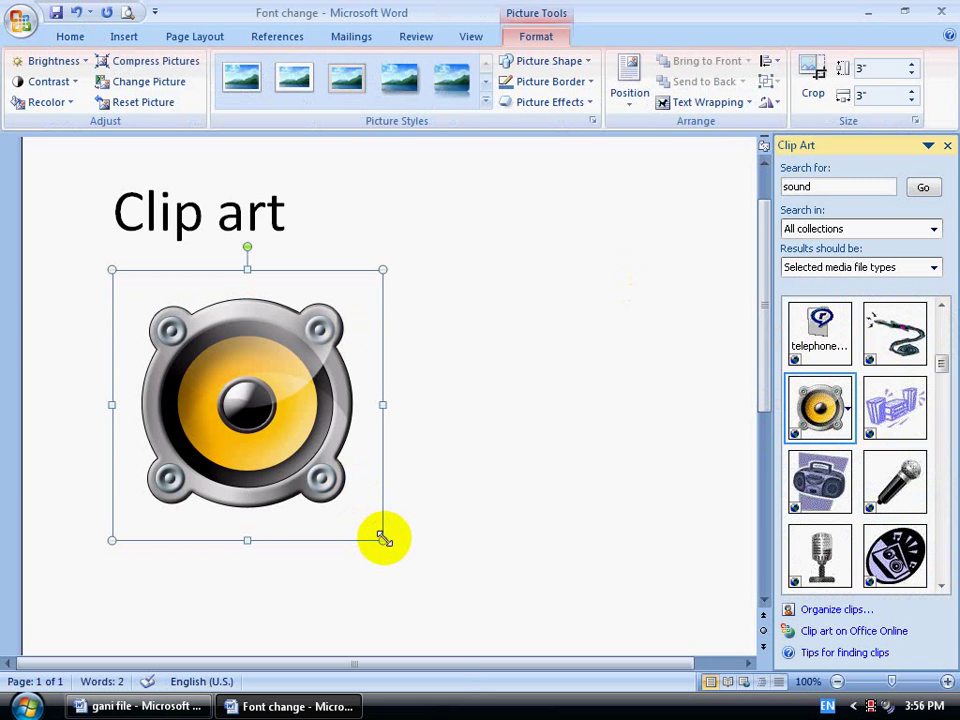
pyautogui.moveTo(383, 538); pyautogui.dragTo(354, 450)
pyautogui.click(514, 364)
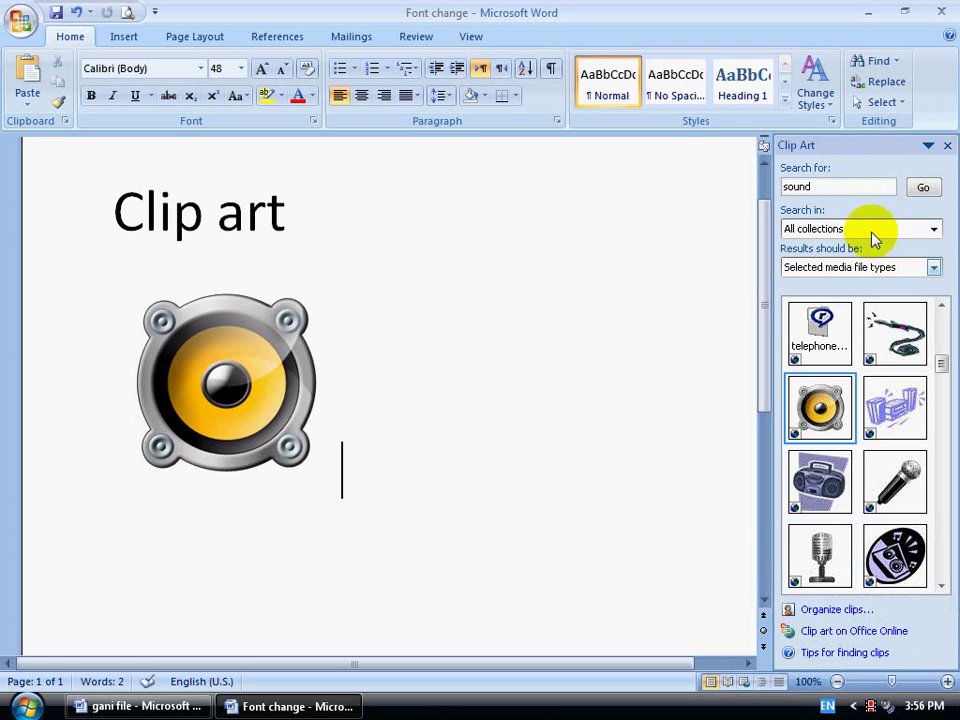
pyautogui.doubleClick(790, 187)
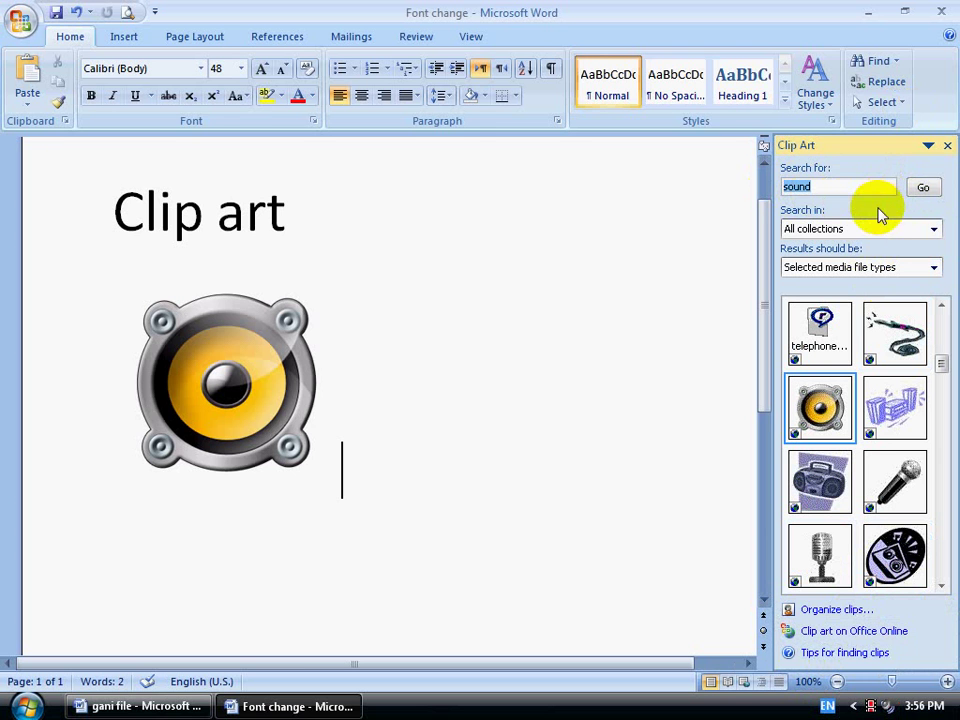
pyautogui.click(934, 231)
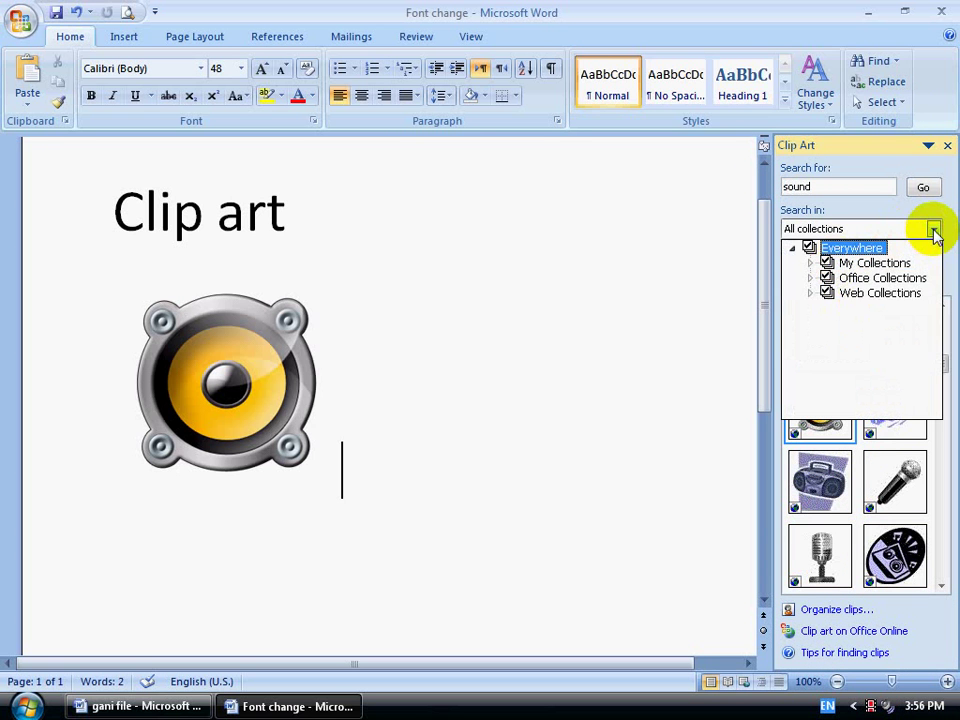
pyautogui.click(934, 229)
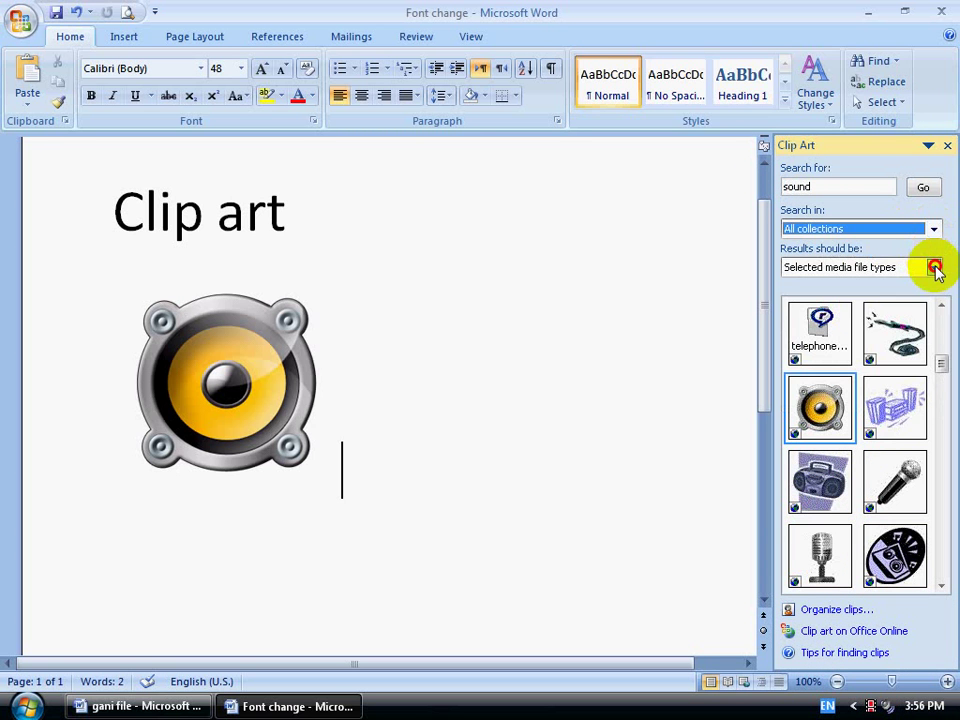
pyautogui.click(933, 268)
pyautogui.click(934, 268)
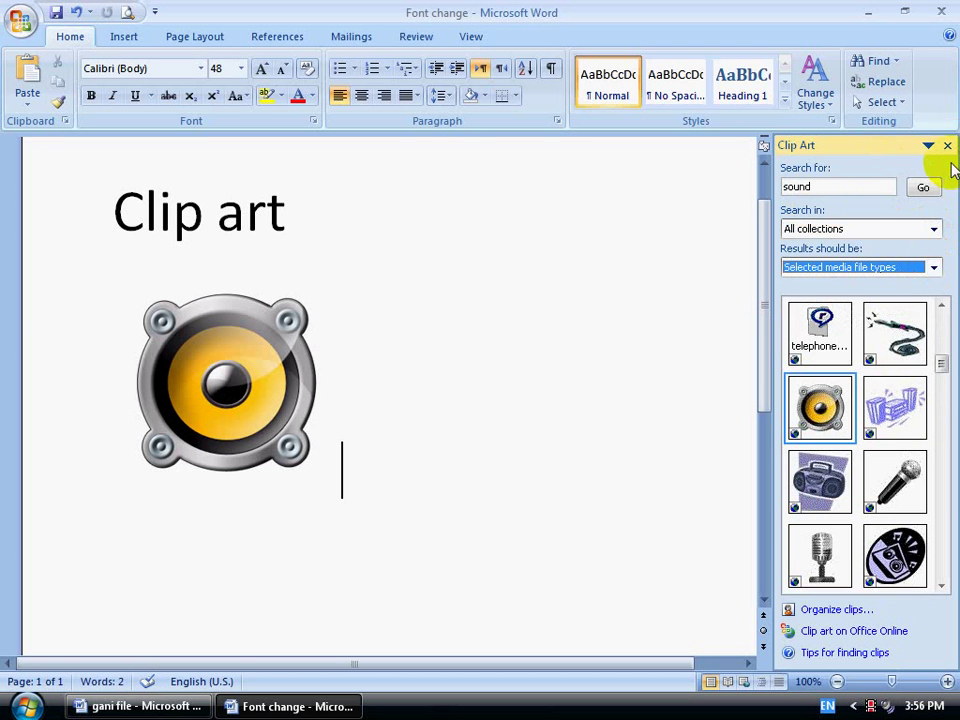